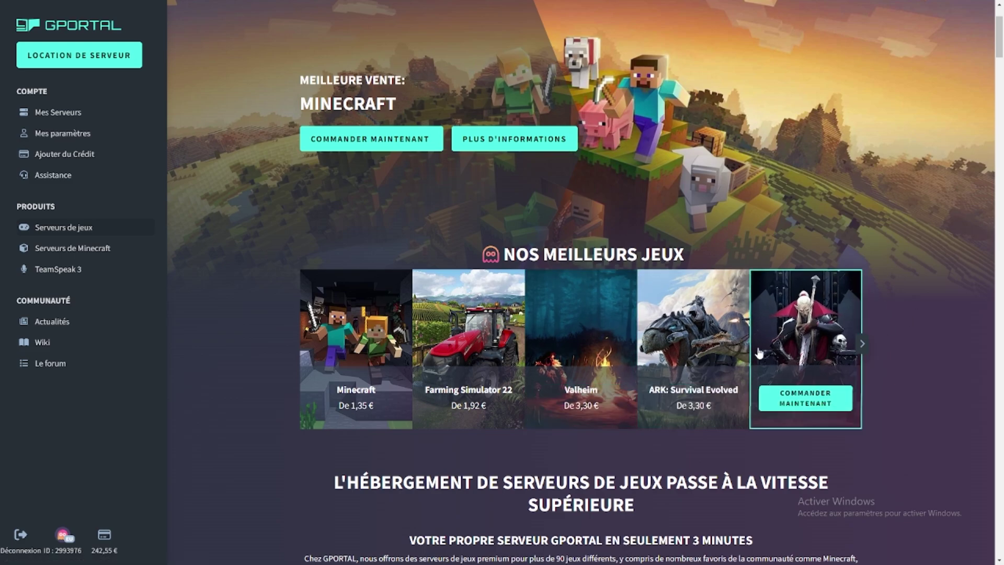
Step: Browse the A–Z catalogue of games available for server rental
scroll(595, 428, "down", 10)
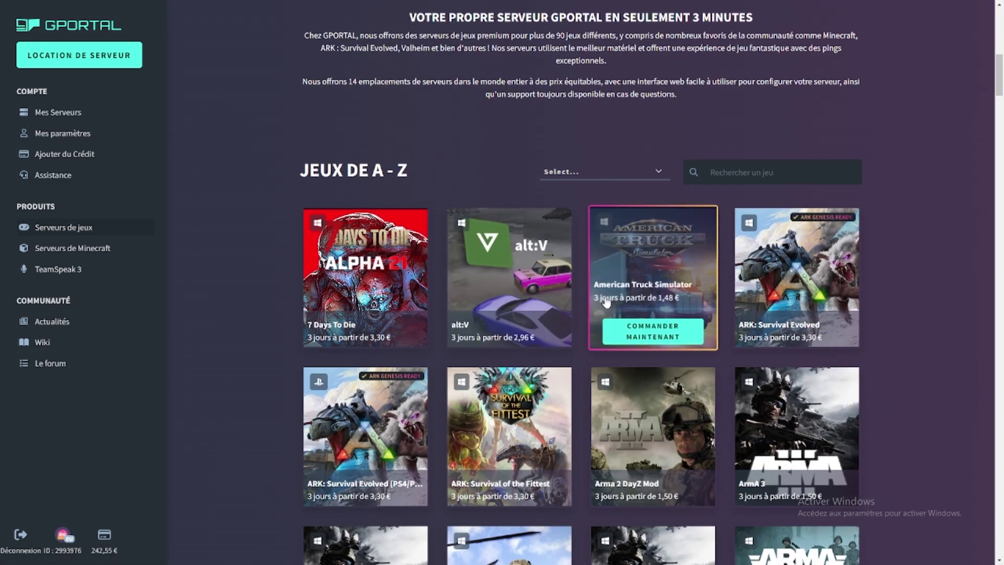
left_click_drag(999, 87, 999, 108)
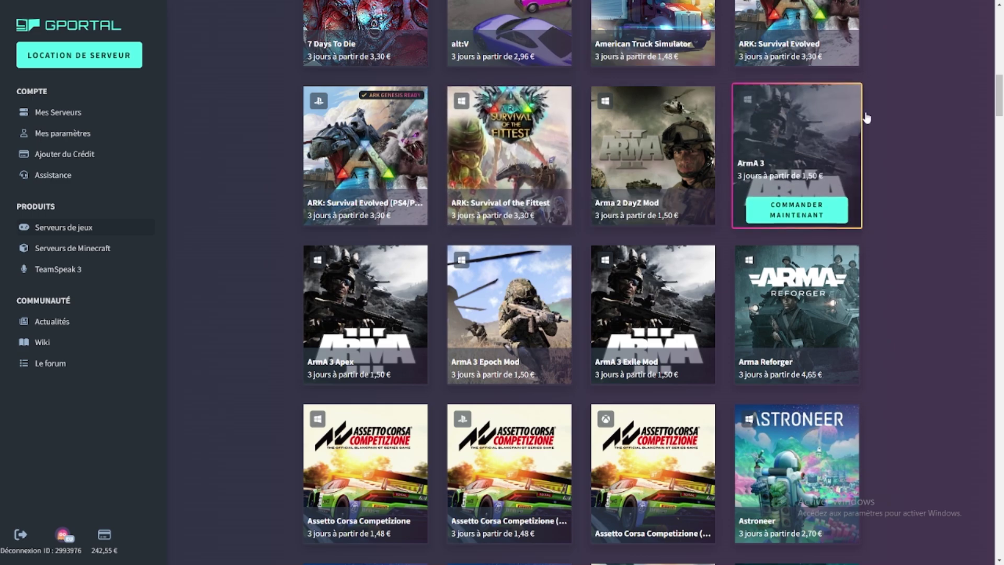
left_click_drag(999, 102, 939, 360)
key("Home")
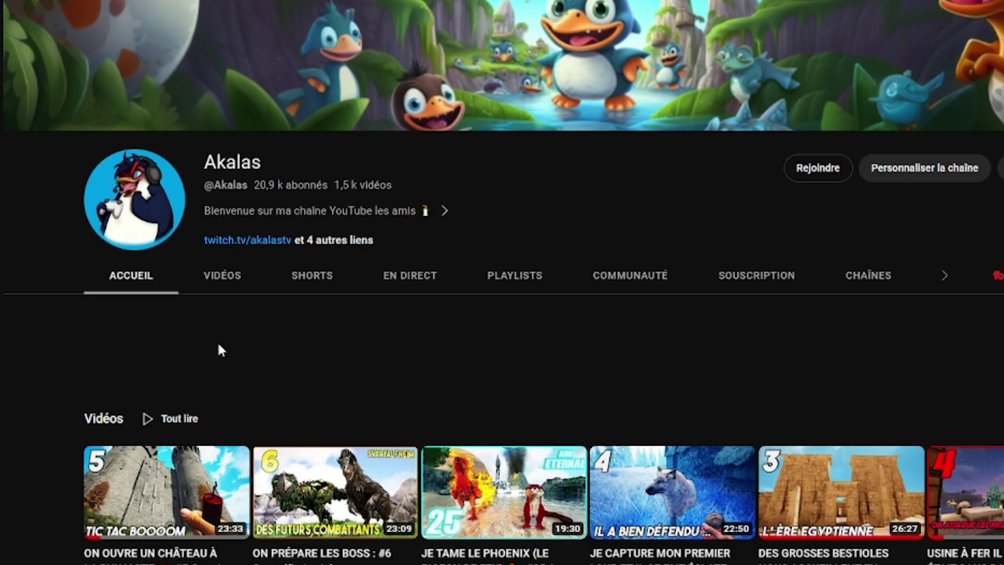
Step: On YouTube, open the first video of the Akalas channel and highlight the Gportal 10% partner offer in its description
left_click(174, 483)
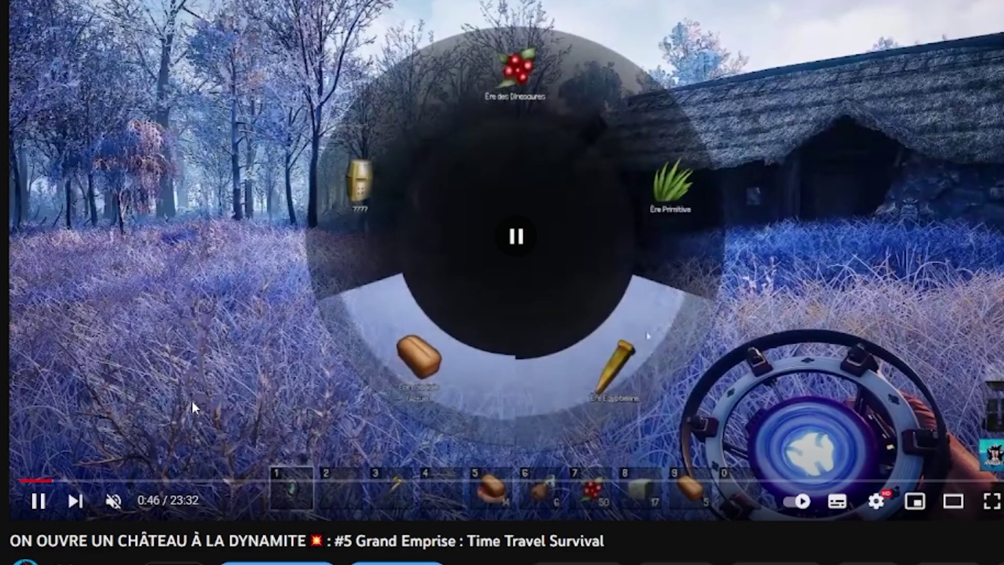
left_click(191, 398)
scroll(125, 486, "down", 5)
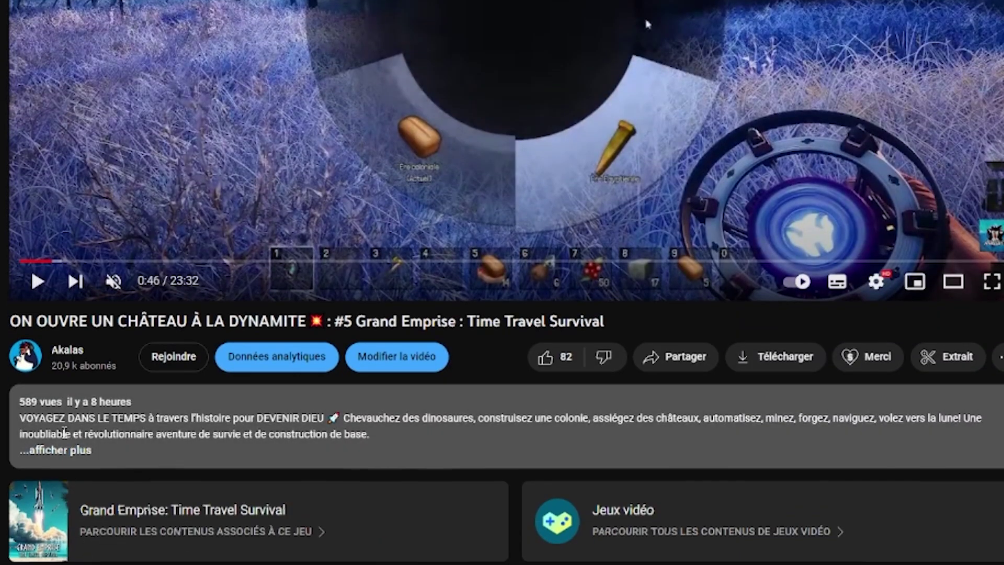
scroll(126, 487, "down", 5)
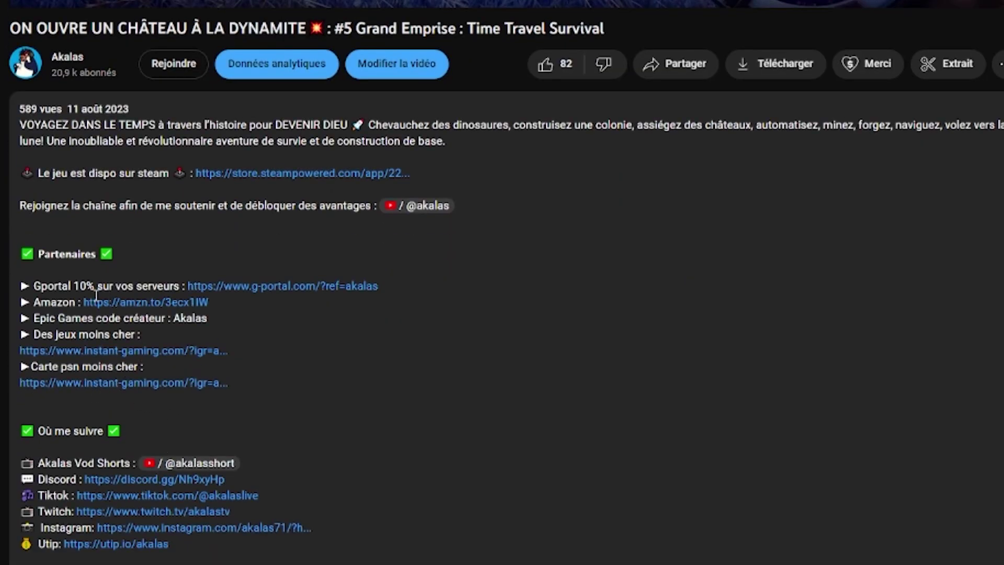
left_click_drag(32, 286, 165, 286)
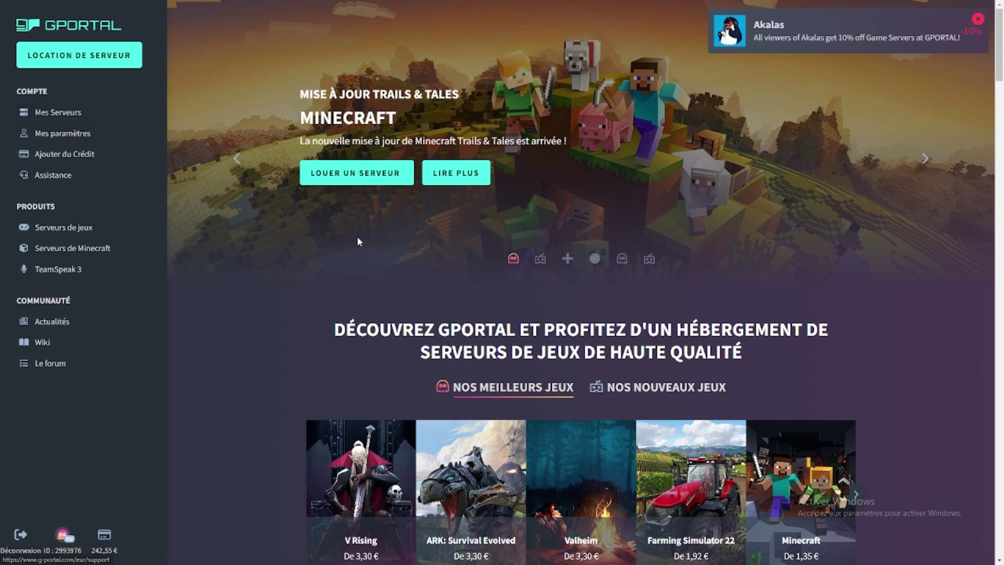
Step: Open the ARK: Survival Evolved PC server offer on GPORTAL and start an order with a custom configuration
scroll(359, 240, "down", 4)
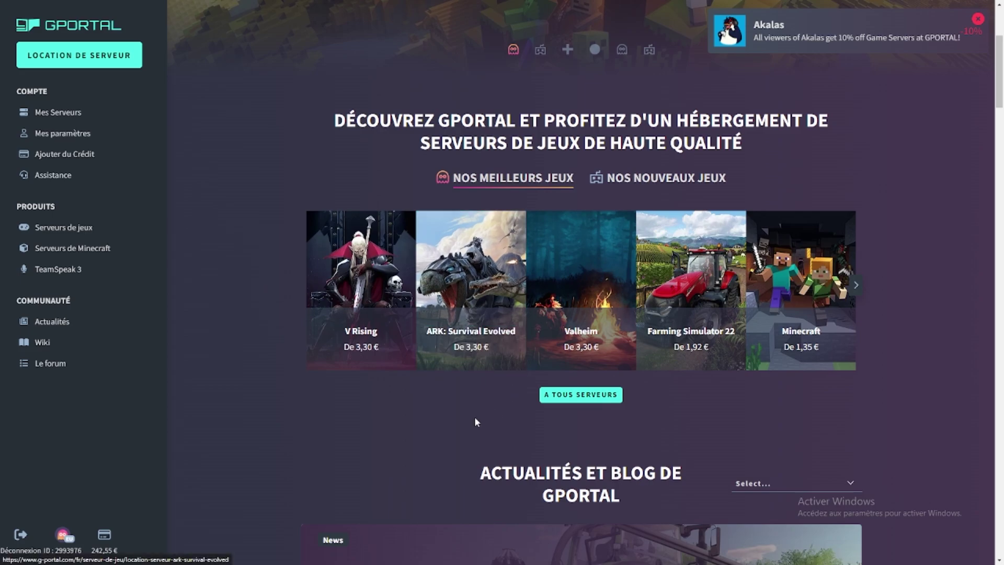
scroll(489, 387, "down", 10)
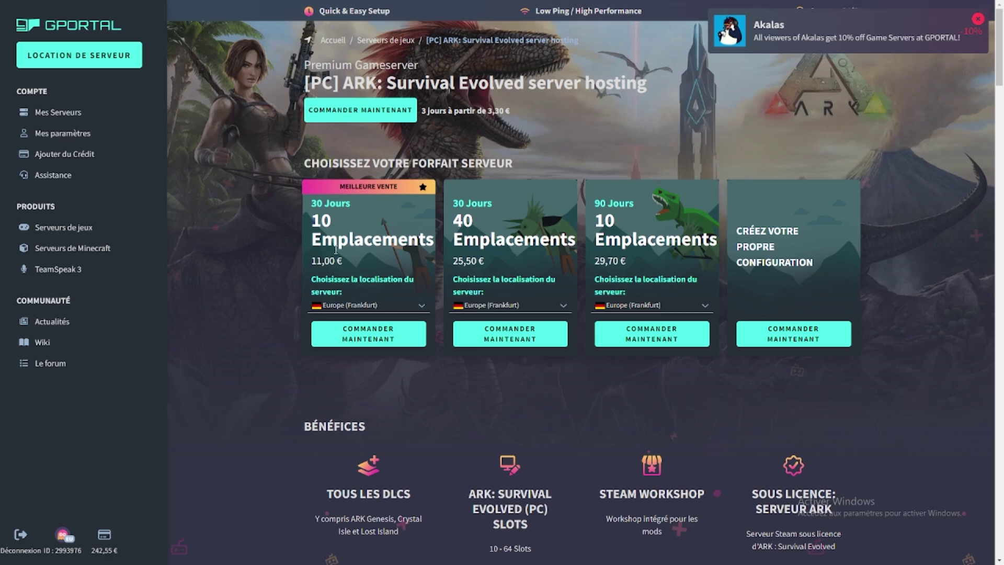
left_click(772, 336)
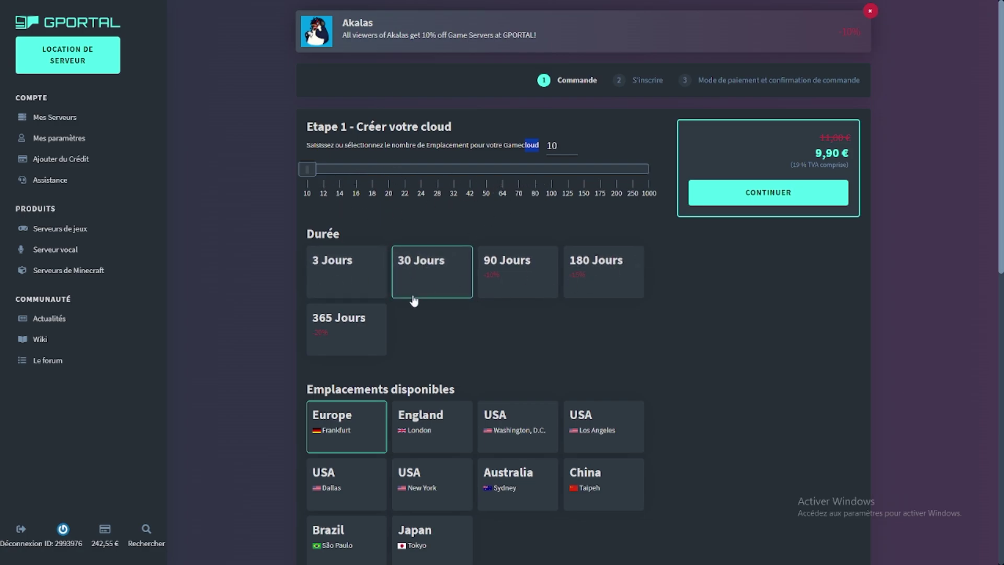
Step: Compare the rental prices for 90, 180 and 365 days, and return the duration to 30 days
left_click(520, 285)
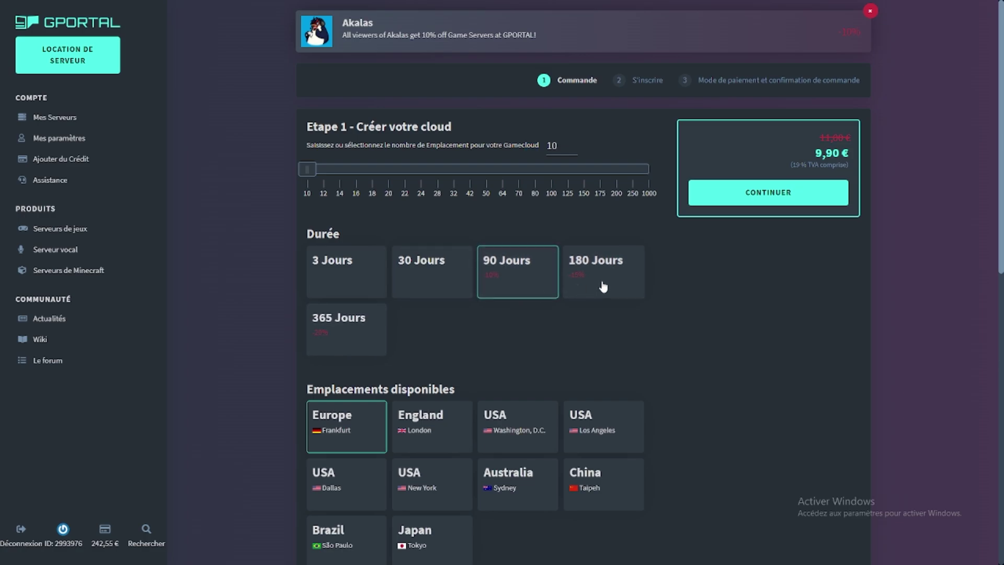
left_click(605, 284)
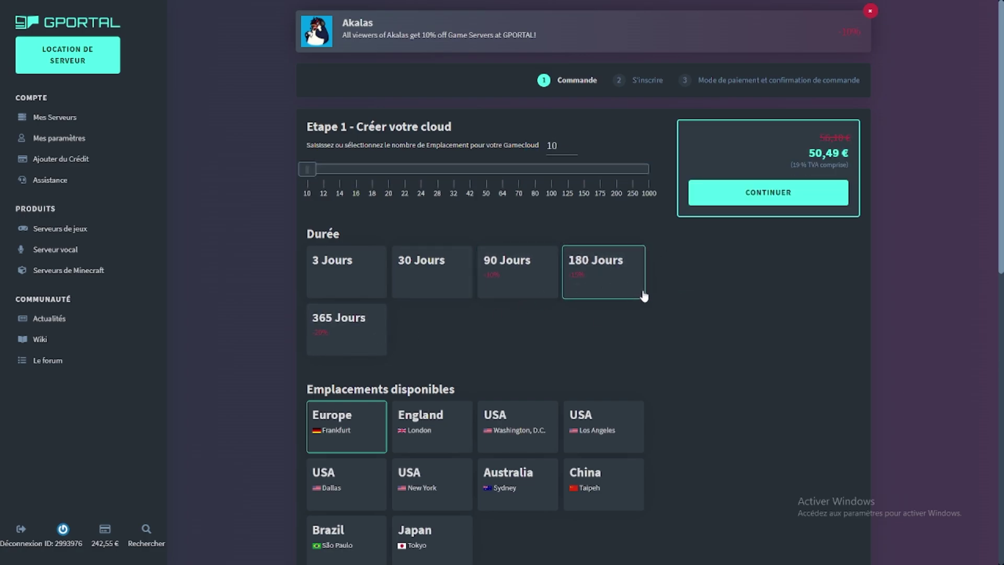
left_click_drag(819, 138, 856, 141)
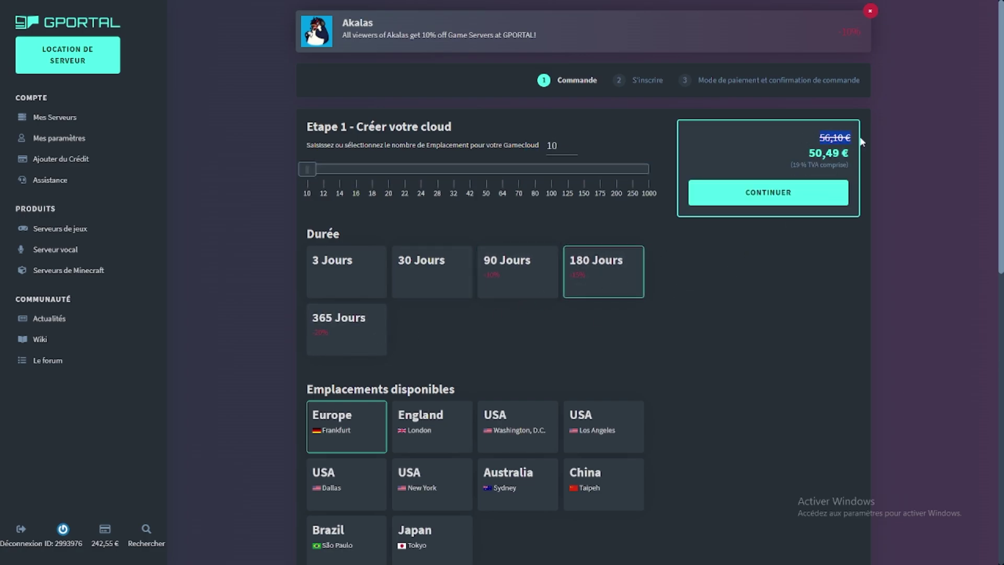
left_click_drag(810, 154, 850, 153)
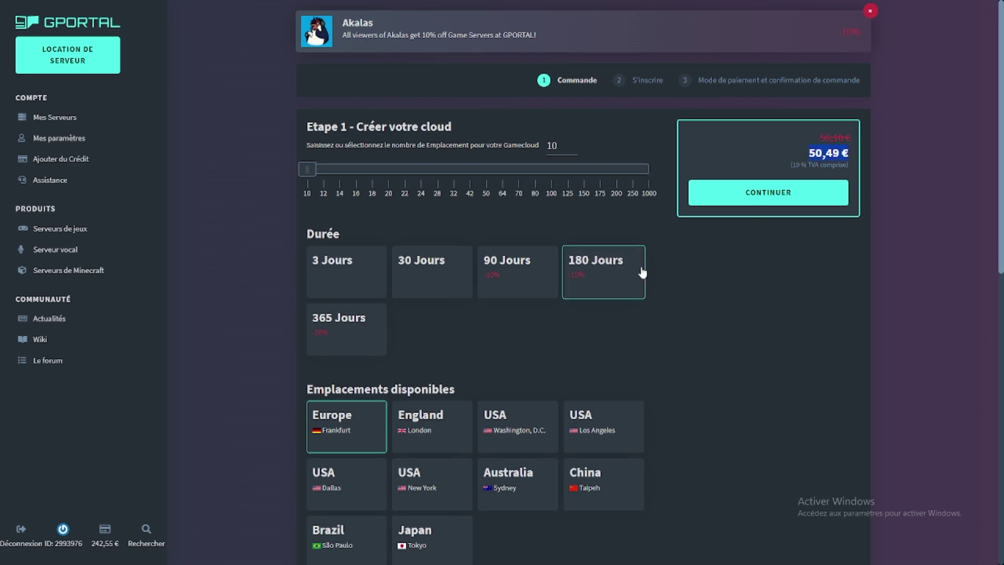
left_click(362, 333)
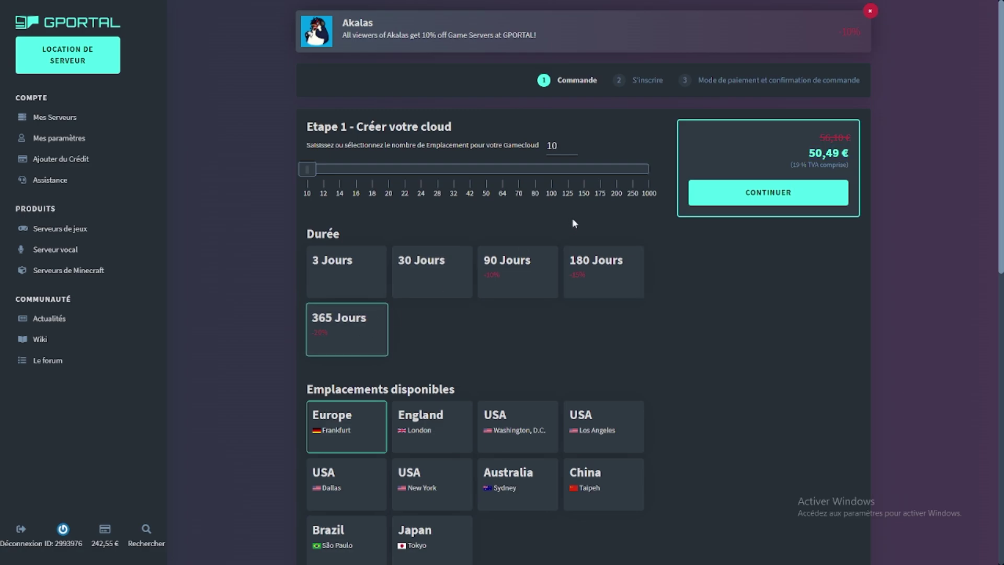
left_click(413, 279)
Step: Open the basic settings of the Ark: Survival Evolved (EU) server in the Gamecloud and look over the page
scroll(345, 366, "down", 1)
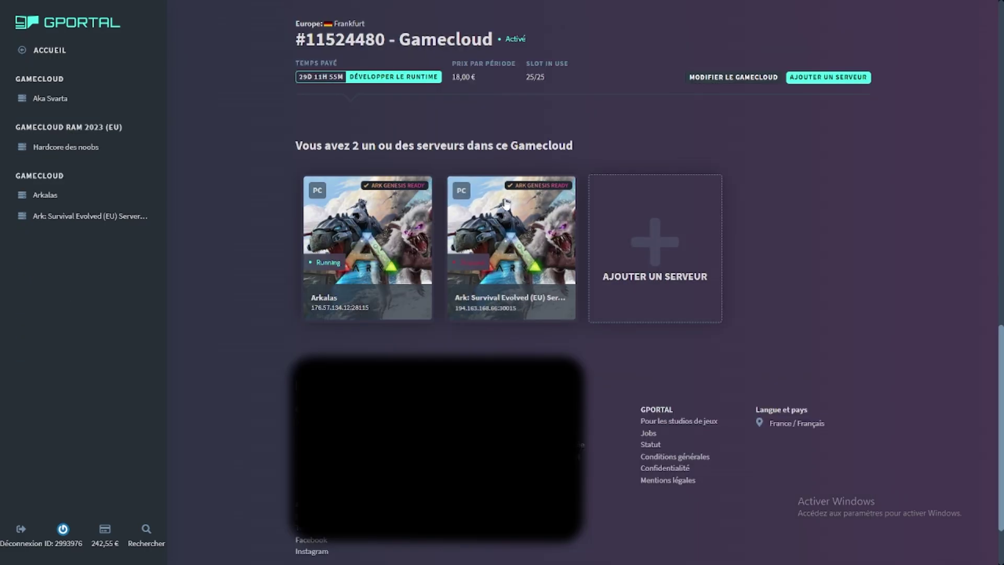
left_click(496, 238)
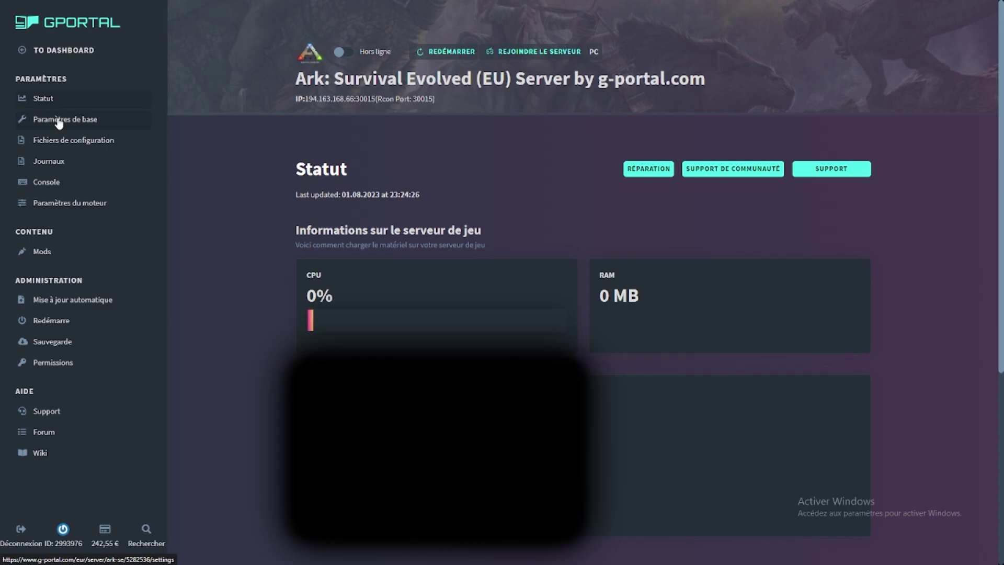
left_click(59, 120)
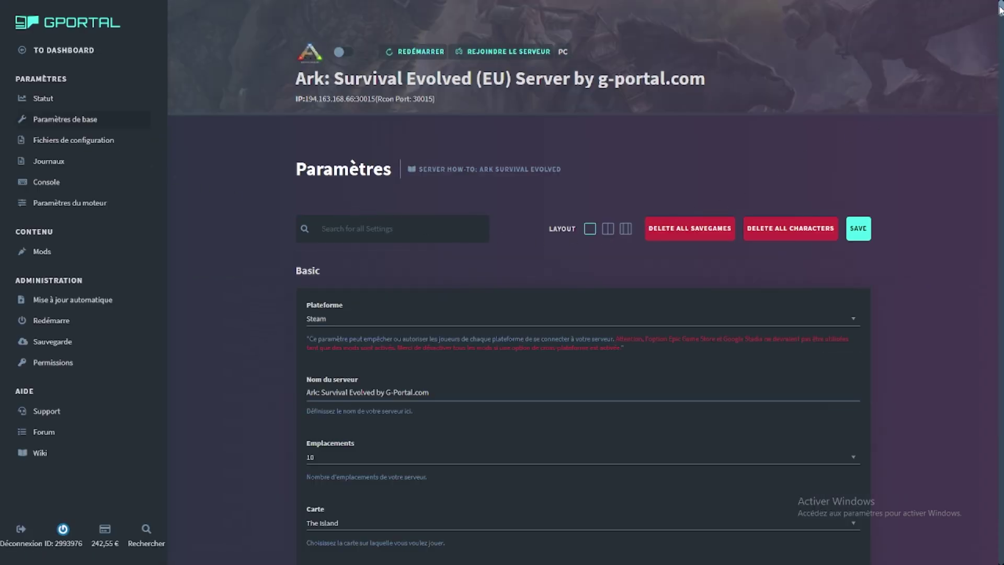
mouse_move(1000, 9)
left_mouse_down()
mouse_move(1000, 557)
mouse_move(1000, 6)
left_mouse_up()
scroll(948, 147, "down", 1)
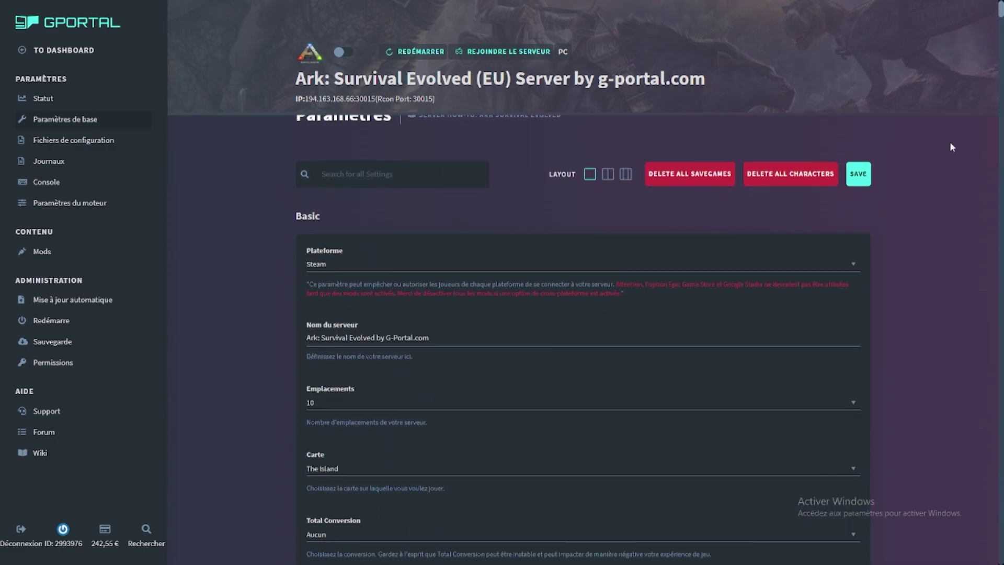
scroll(951, 142, "up", 1)
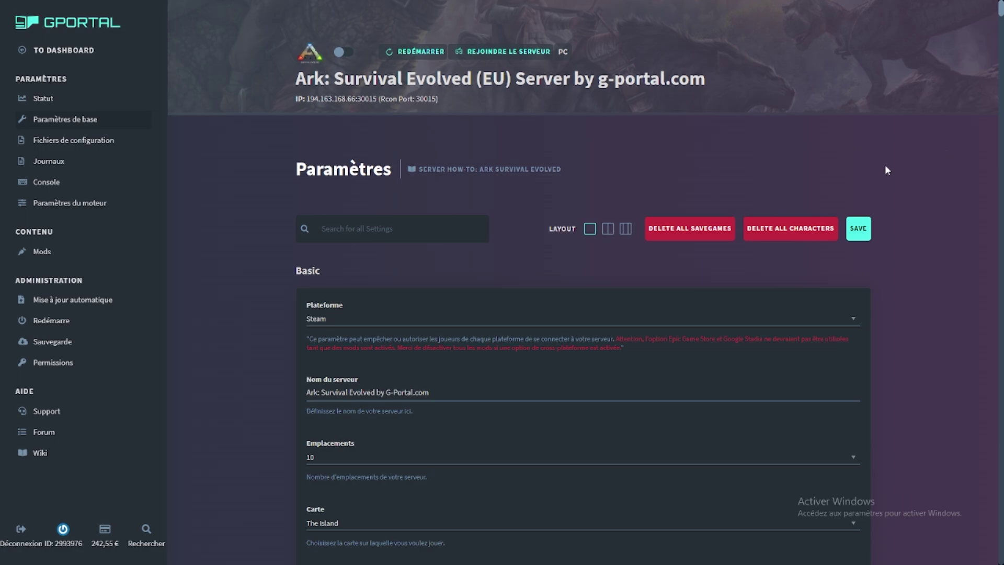
scroll(883, 164, "down", 2)
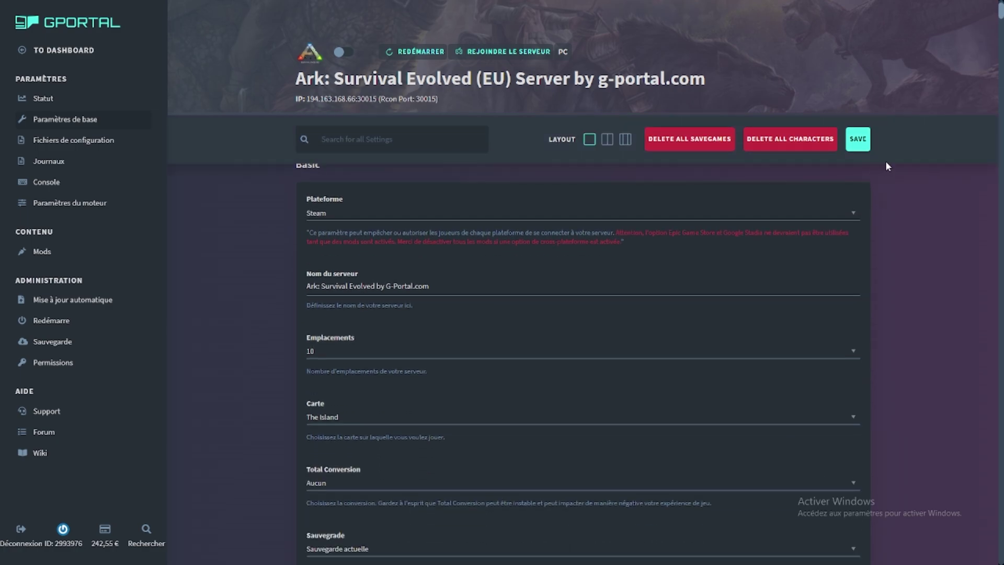
scroll(886, 161, "up", 2)
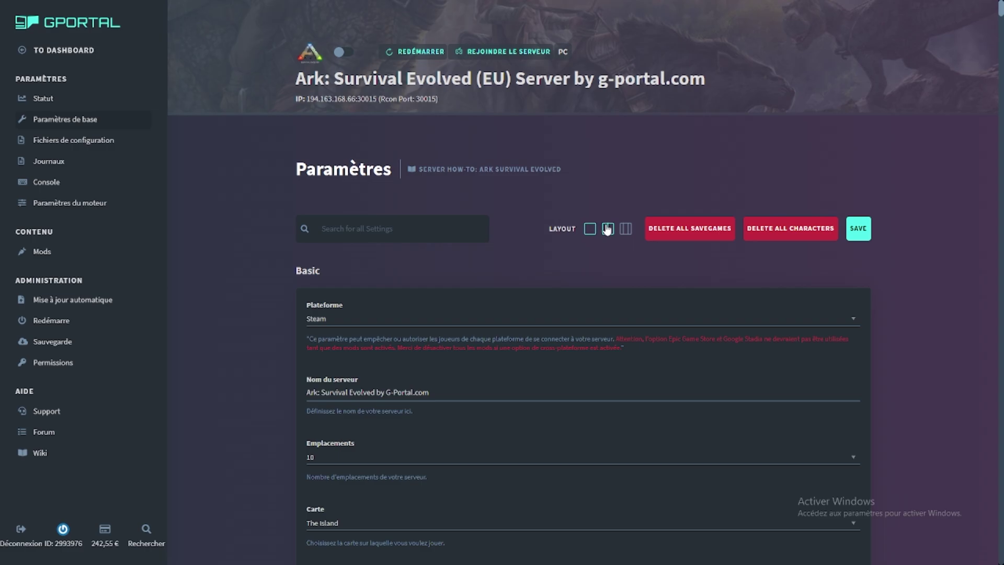
Step: Show the settings in a two-column layout and select Steam as the platform
left_click(626, 228)
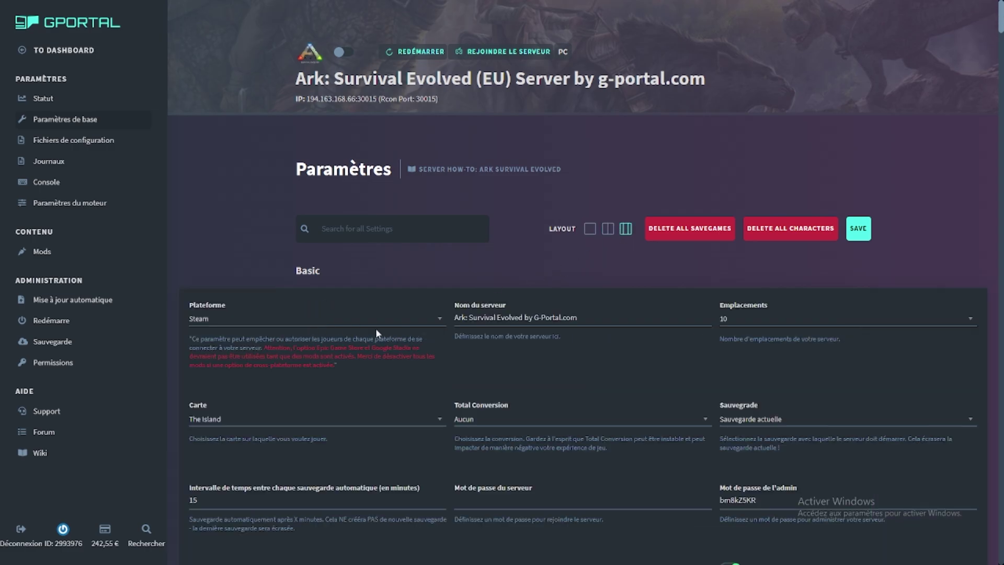
left_click(609, 230)
scroll(286, 218, "down", 1)
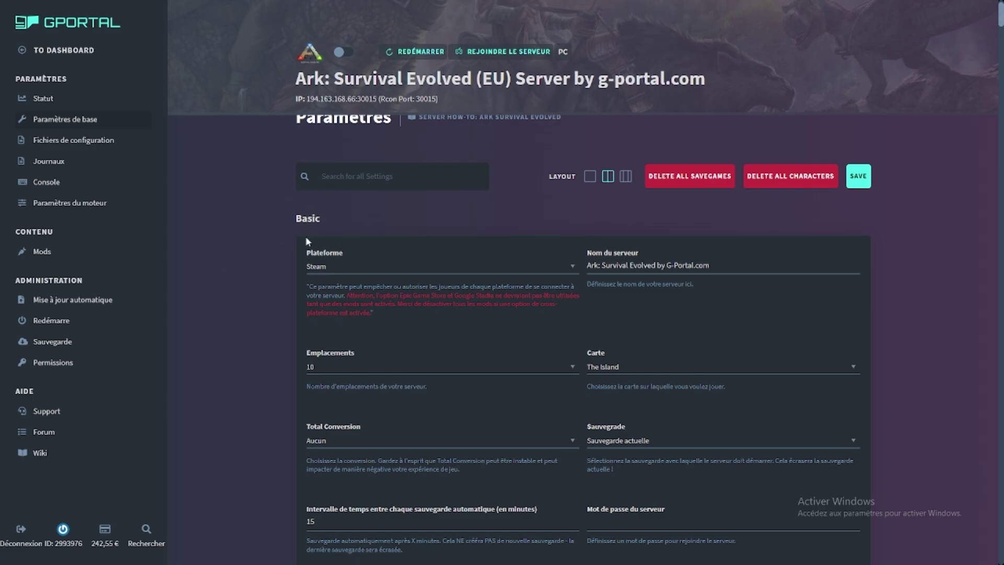
left_click(308, 267)
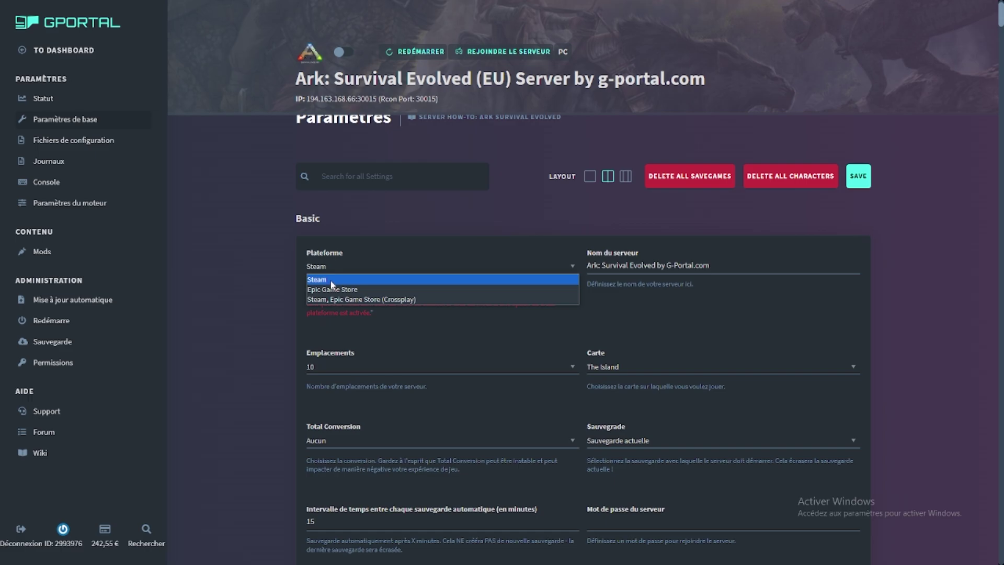
left_click(331, 280)
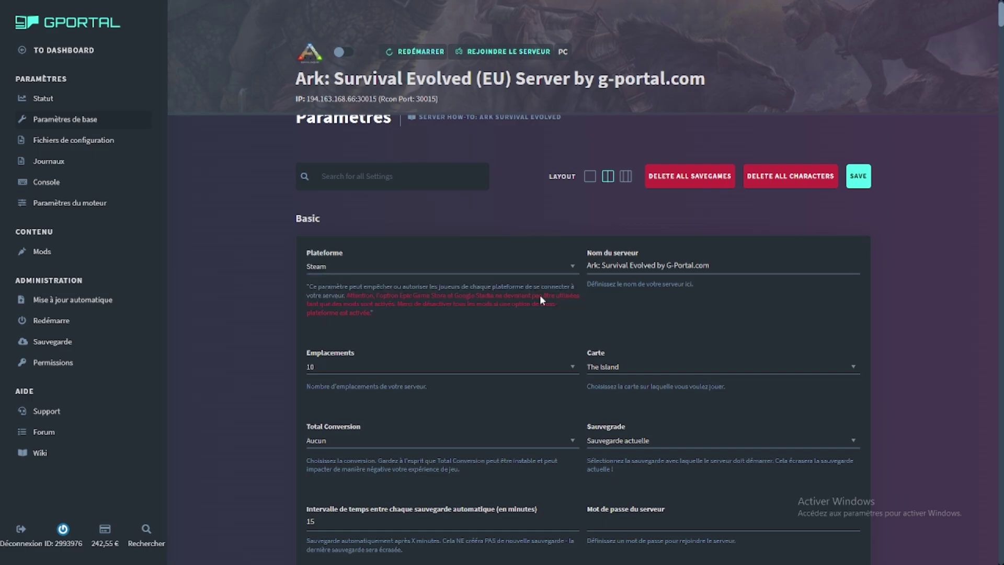
Step: Name the server "Arkalas Fjordur" and set its map to Fjordur
left_click_drag(593, 265, 737, 268)
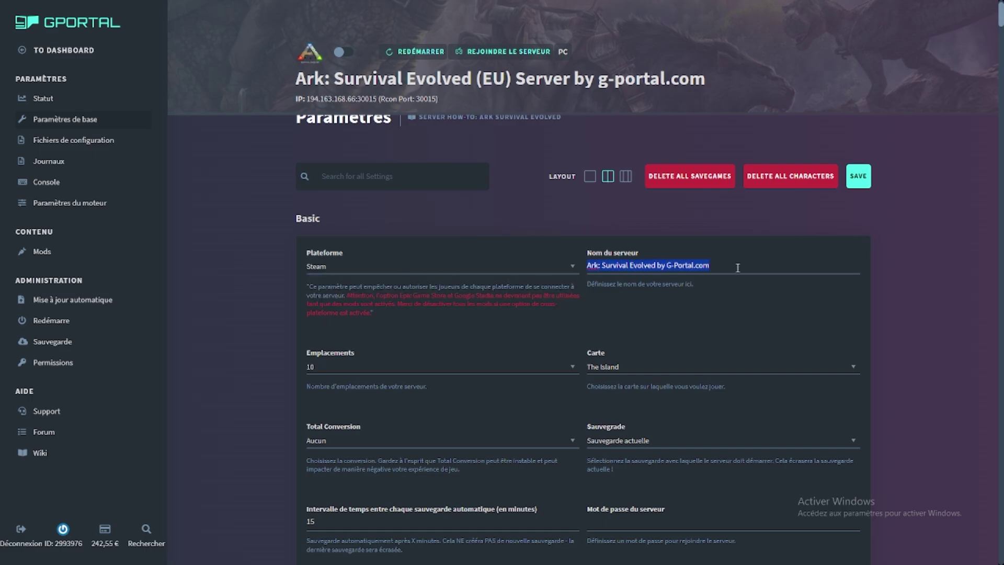
type("Ar")
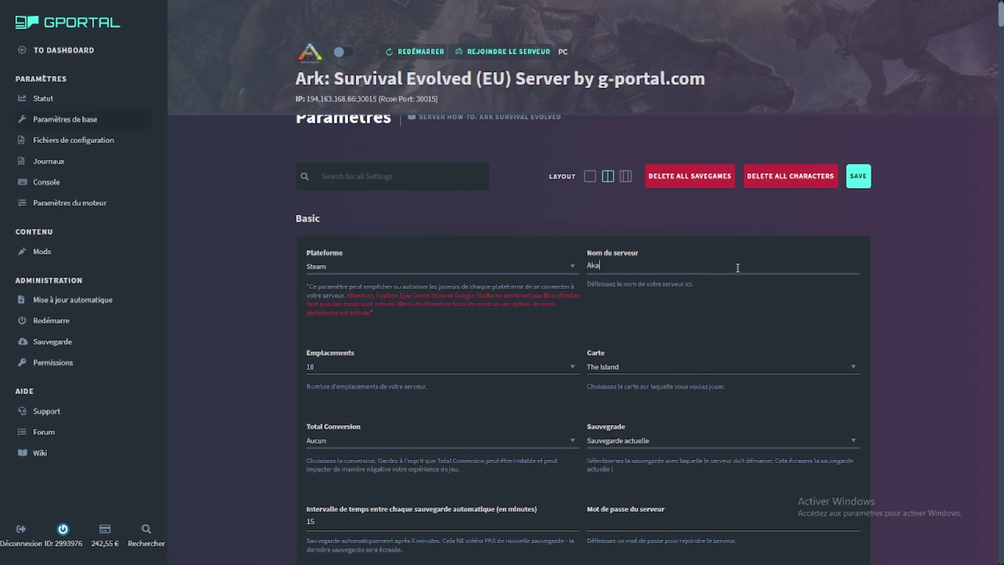
type("kalaa")
type(" Fjordur")
left_click(591, 368)
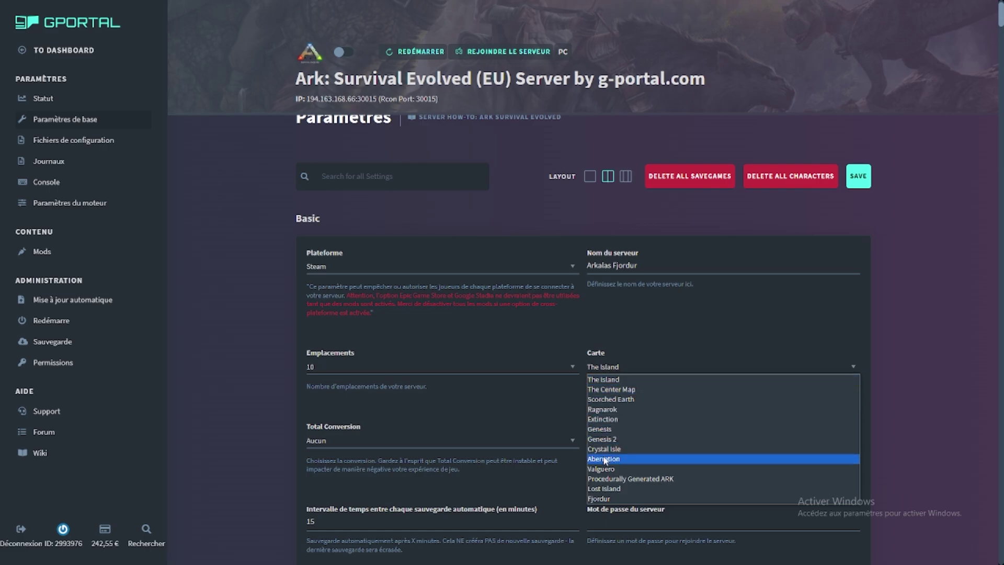
left_click(606, 499)
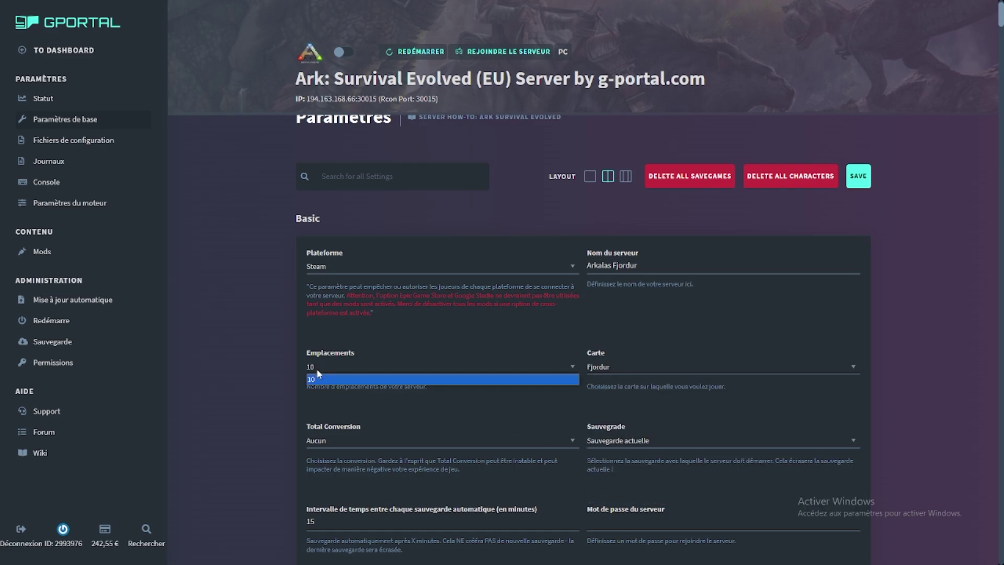
Step: Examine the available options for Total Conversion and for the savegame the server starts with
scroll(277, 394, "down", 3)
left_click(324, 282)
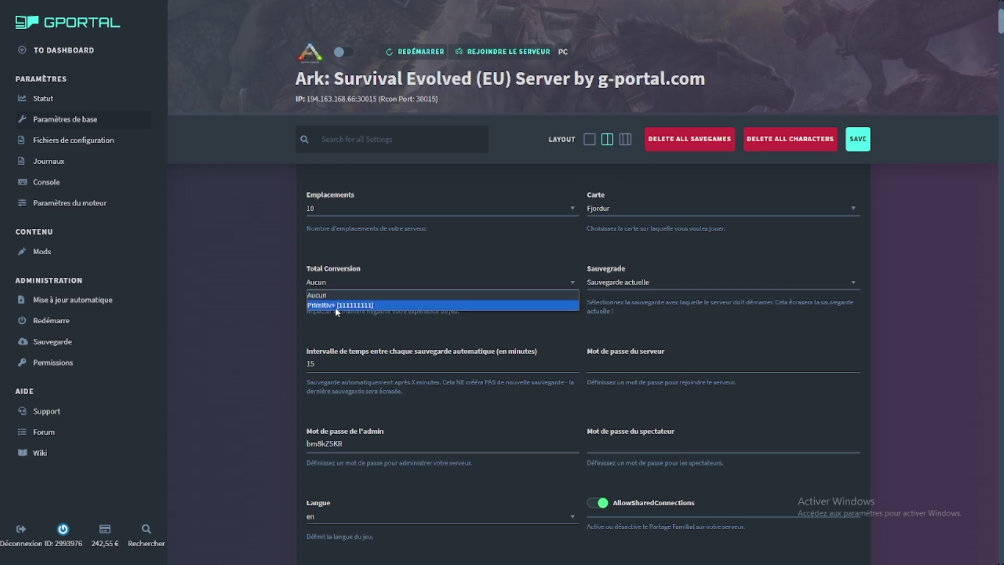
left_click(319, 285)
left_click(619, 285)
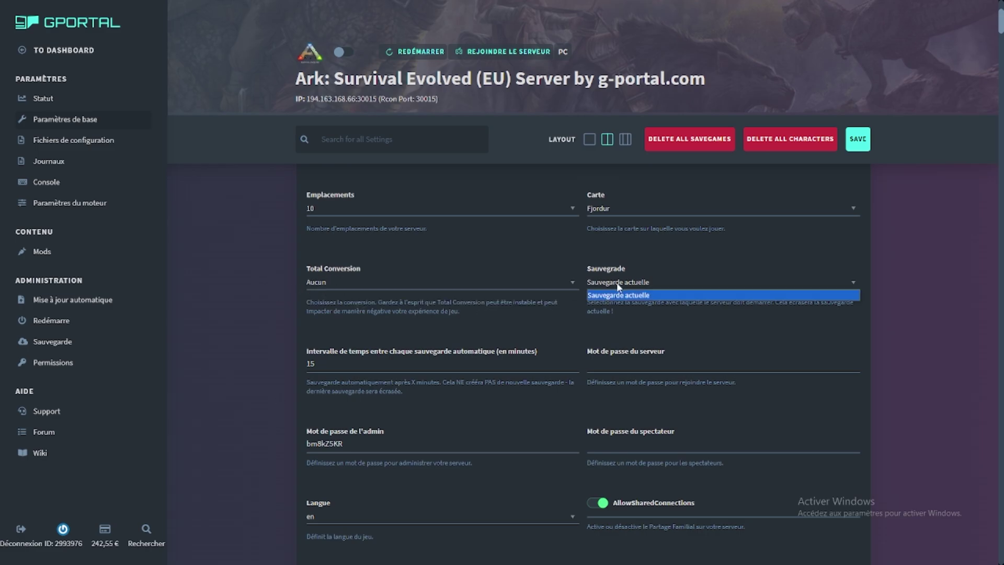
left_click(634, 321)
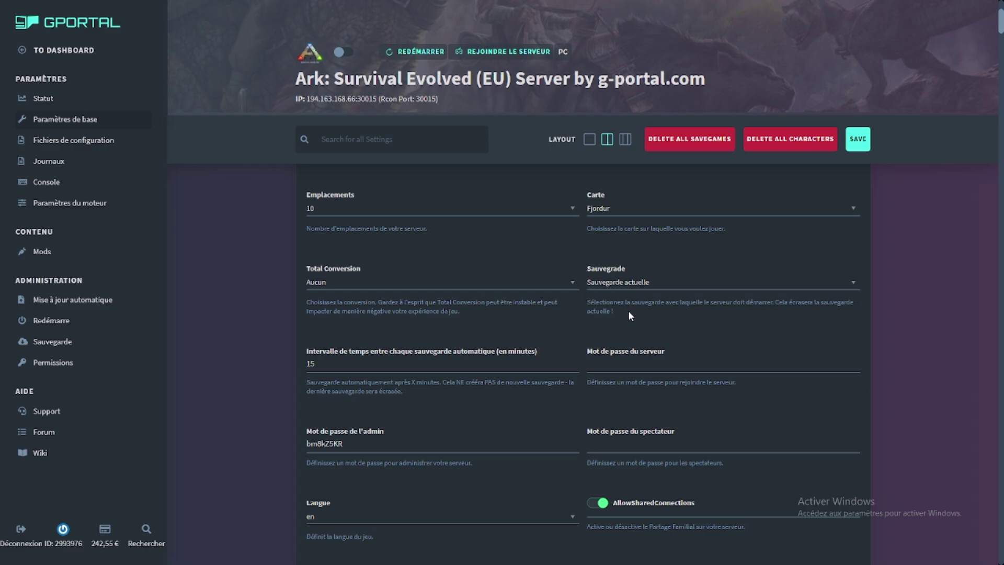
left_click(620, 285)
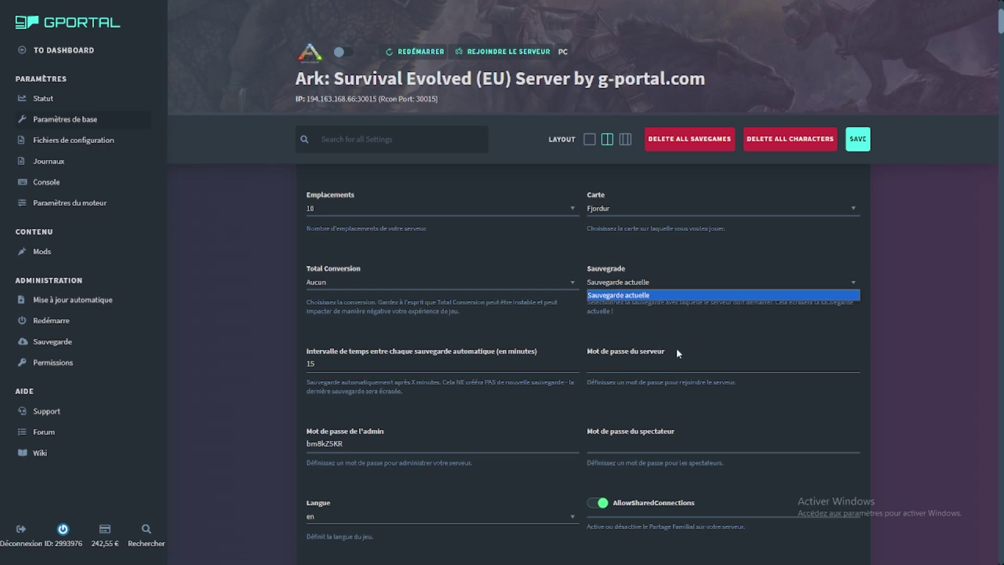
Step: Examine the autosave interval and the server, admin and spectator password fields
scroll(408, 324, "down", 2)
left_click(338, 259)
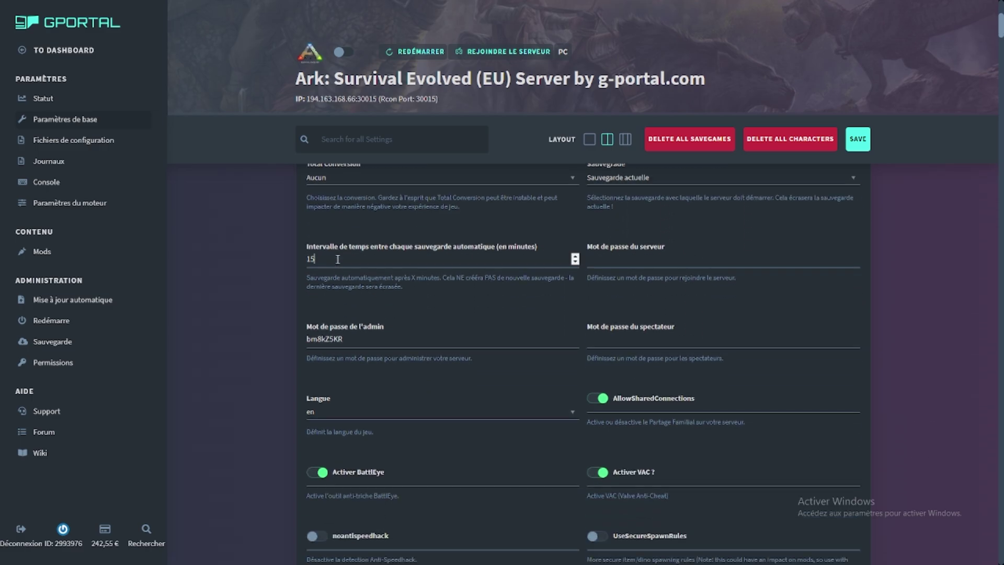
left_click_drag(358, 227, 521, 247)
left_click(623, 260)
double_click(338, 339)
left_click(230, 318)
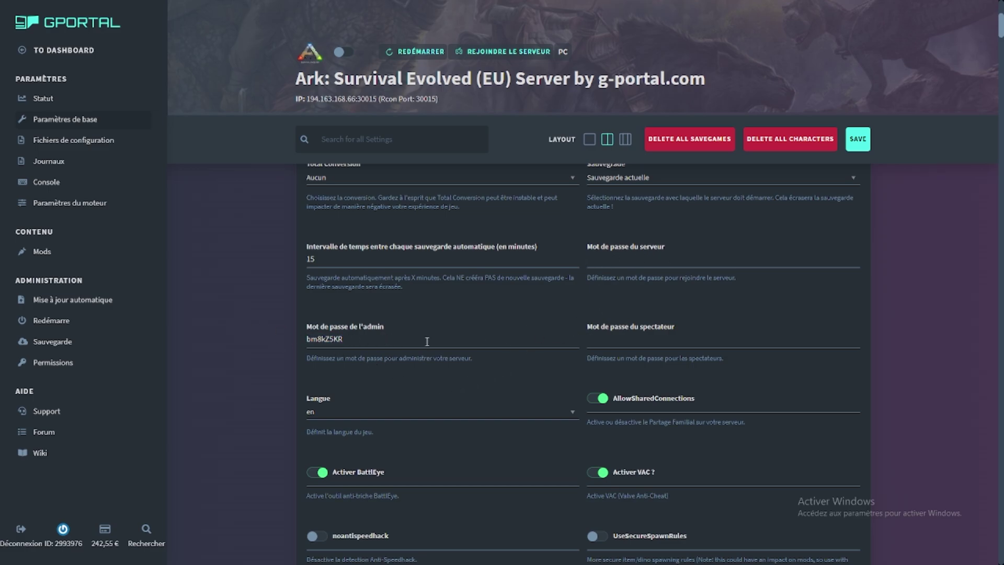
left_click(594, 337)
Step: Set the game language to "fr (broken by Gameupdate)" and read the AllowSharedConnections description
scroll(653, 272, "down", 2)
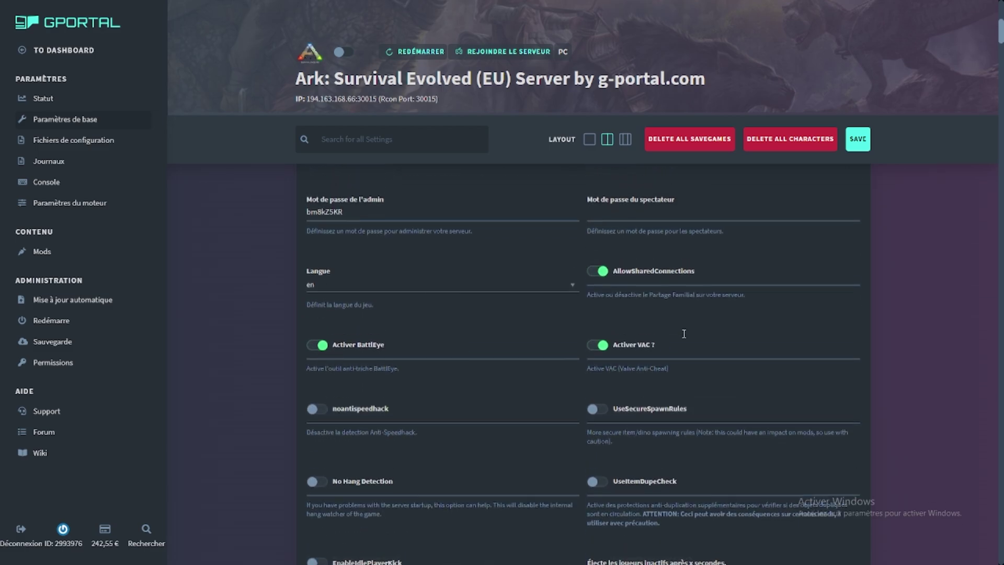
left_click(328, 309)
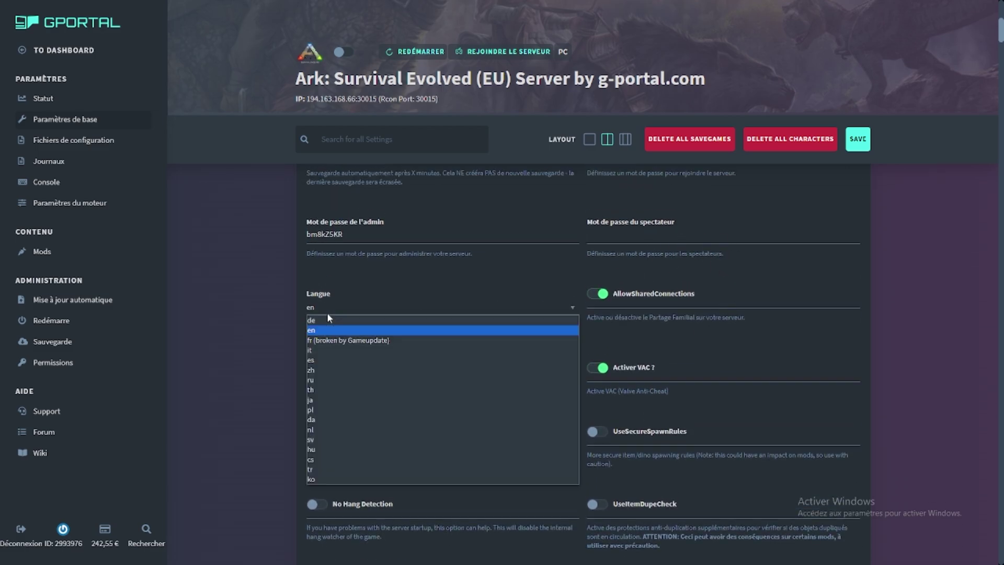
left_click(328, 341)
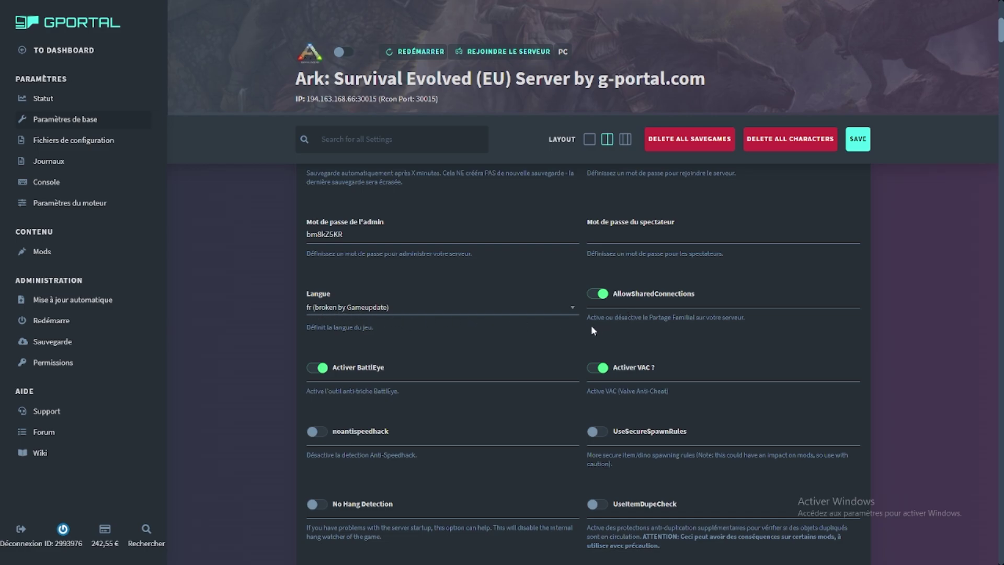
left_click_drag(590, 317, 726, 324)
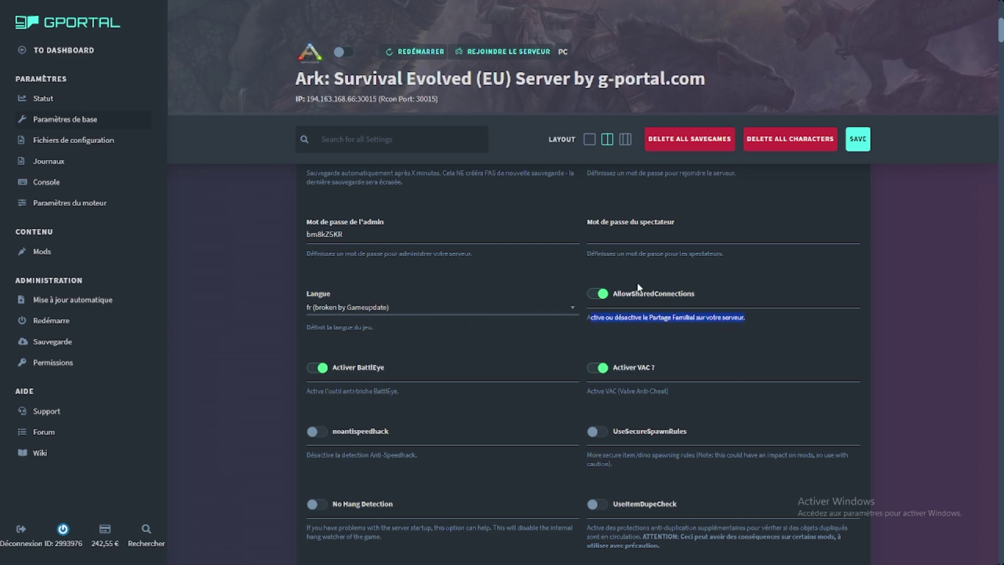
Step: Turn off the BattlEye and VAC anti-cheat options for the server
scroll(537, 291, "down", 1)
left_click(311, 319)
left_click(310, 319)
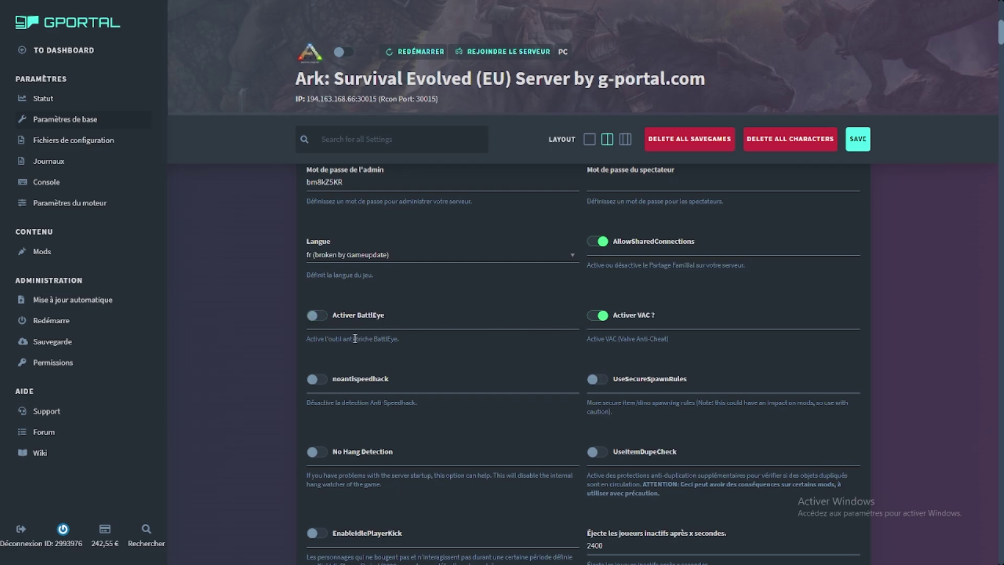
left_click_drag(397, 339, 304, 337)
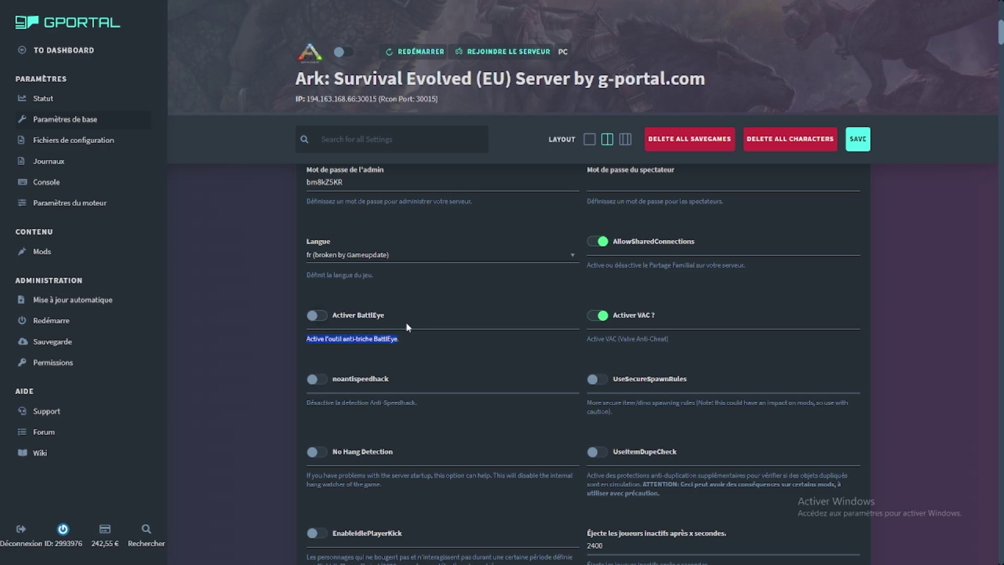
left_click(597, 316)
Step: Read the UseSecureSpawnRules description and set the message of the day to "Redémarrage serveur tout les jours à 05h00 du matin"
scroll(485, 335, "down", 2)
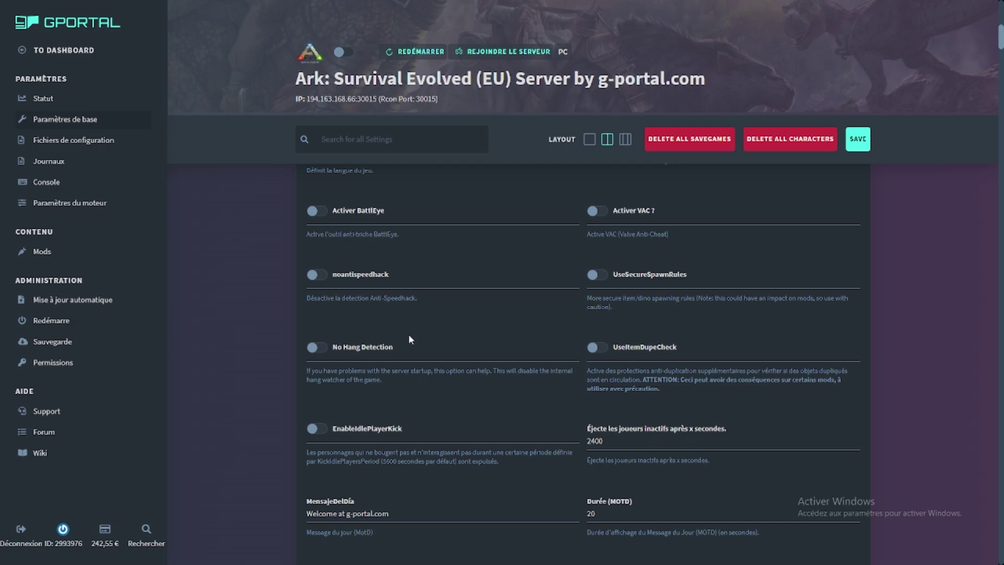
left_click_drag(613, 307, 527, 296)
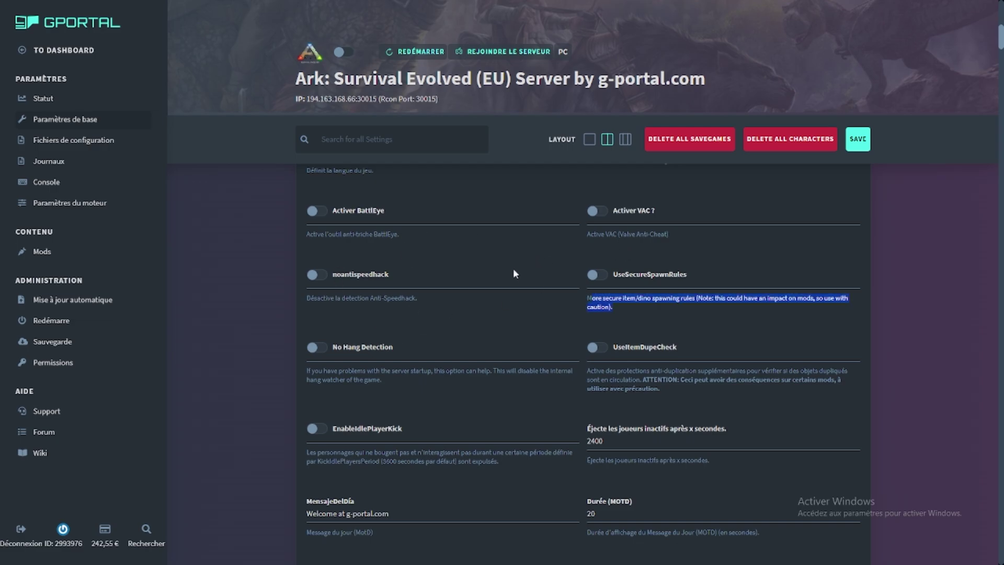
scroll(441, 296, "down", 1)
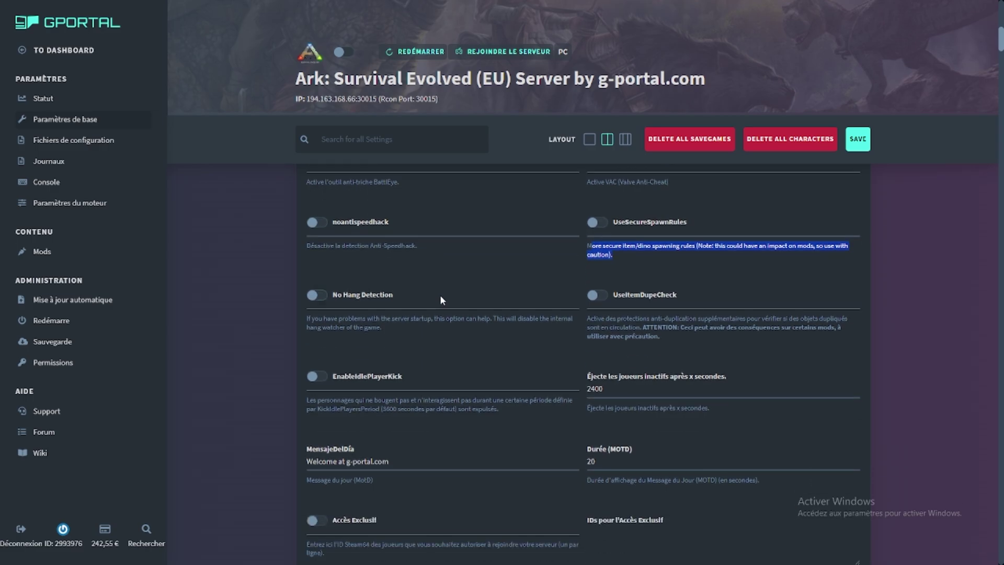
scroll(438, 296, "down", 1)
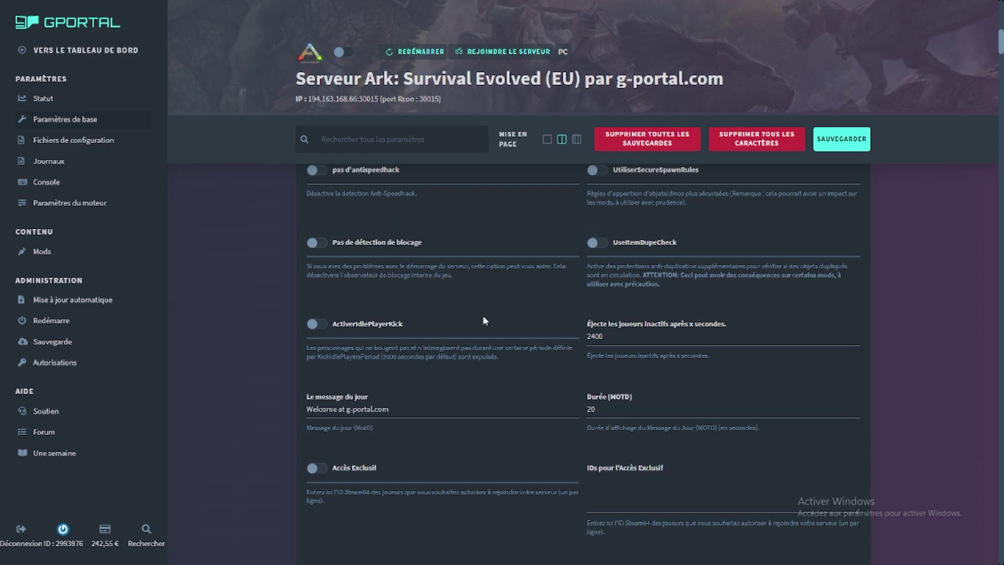
left_click_drag(390, 409, 273, 409)
type("Redémarrage serveur tout les jours à 05h00 du matin")
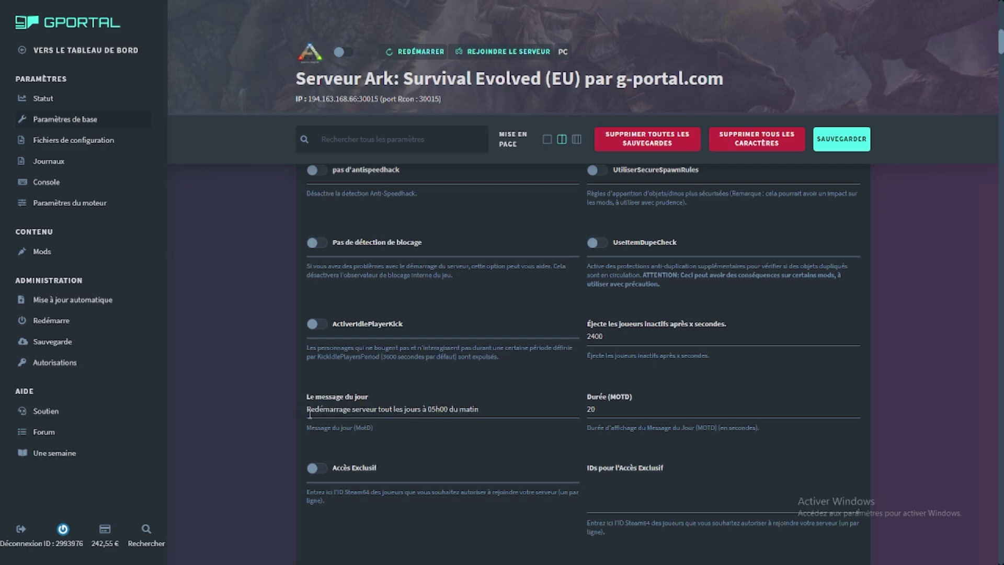
left_click_drag(350, 409, 485, 417)
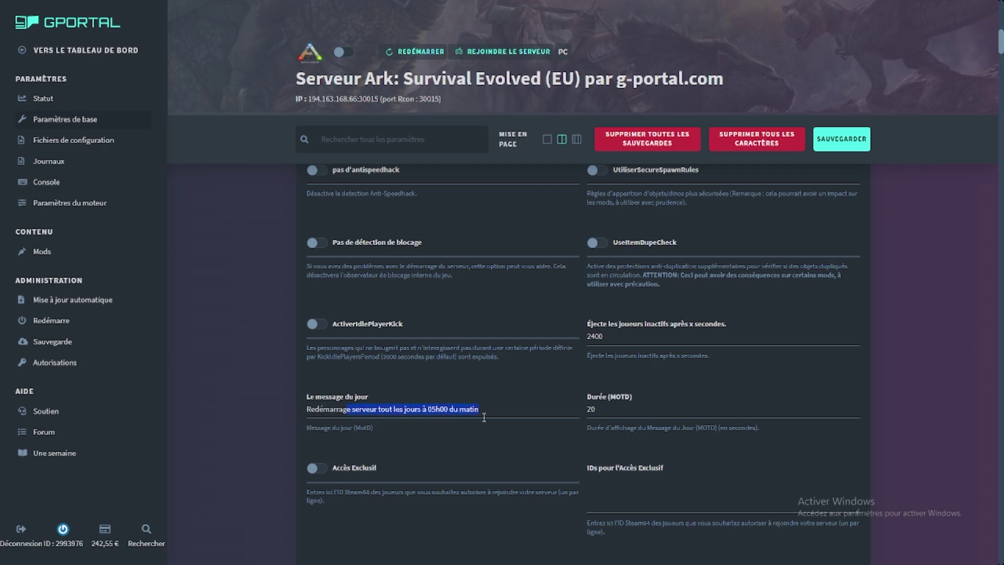
left_click(492, 408)
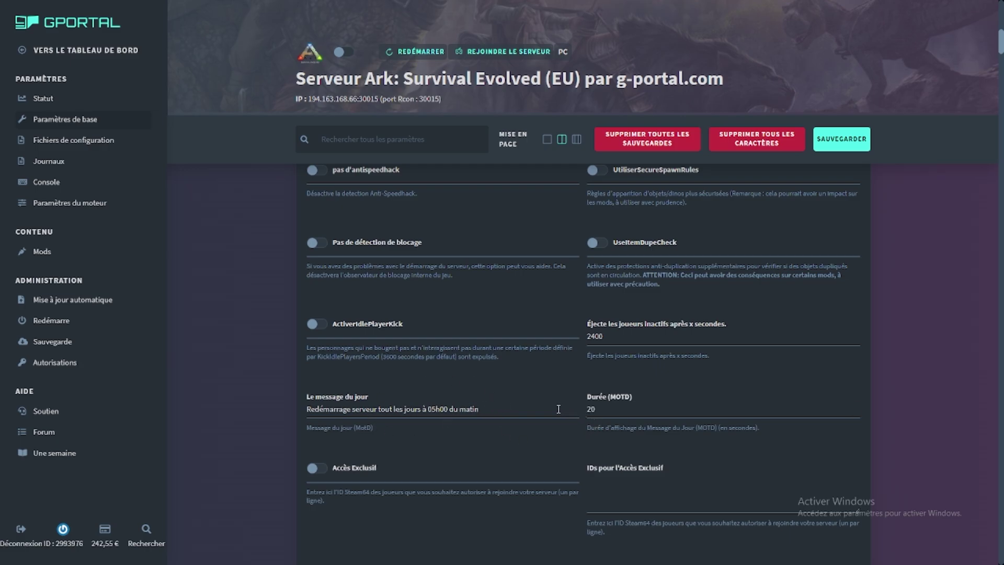
Step: Enable exclusive access (Accès Exclusif) for the server and go to its list of allowed IDs
scroll(534, 417, "down", 1)
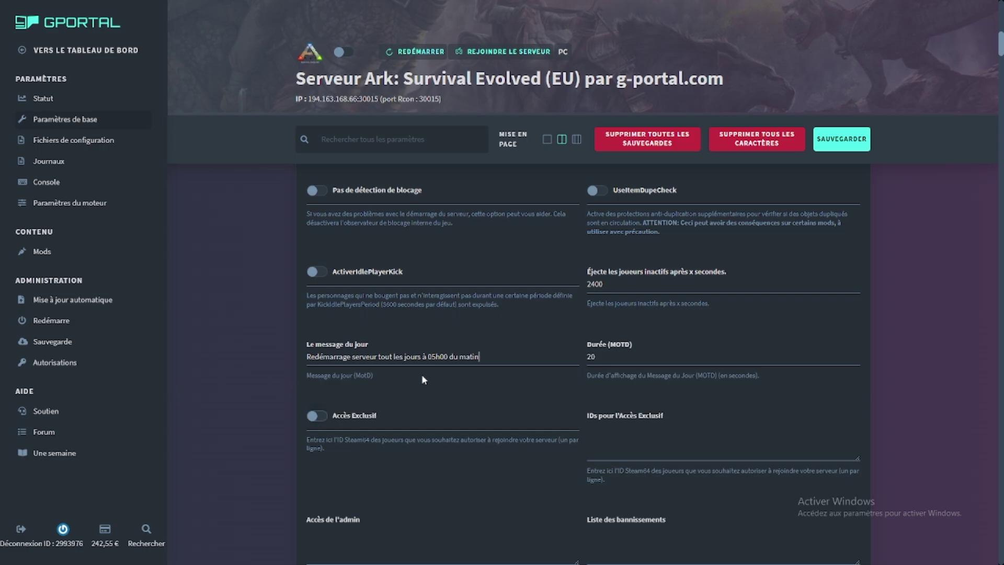
left_click(315, 417)
left_click(589, 442)
scroll(596, 376, "down", 2)
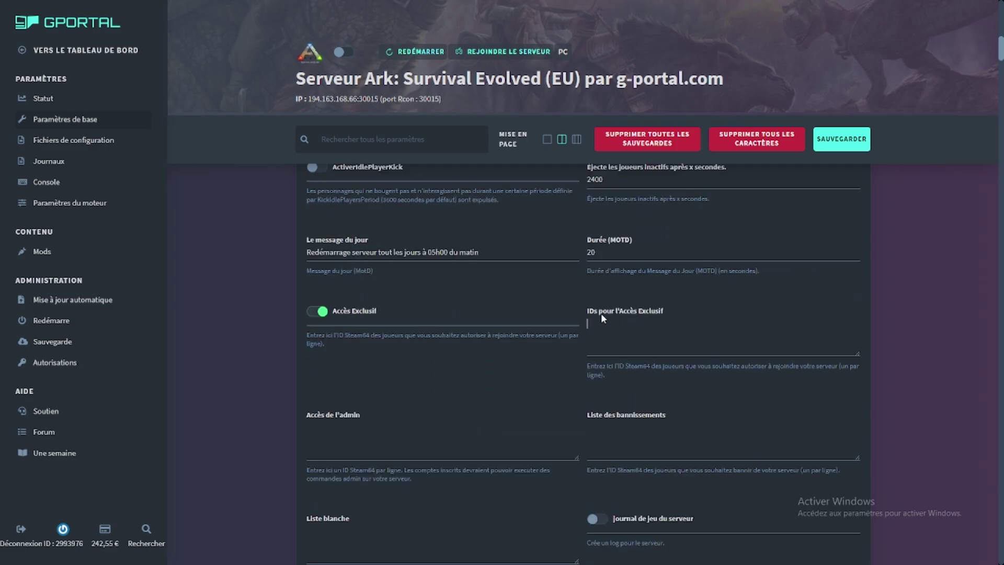
Step: Enter three placeholder "id" lines in the exclusive access ID list and clear them again
left_click(594, 324)
type("id")
key("Return")
type("id")
key("Return")
type("id")
key("ctrl+a")
key("BackSpace")
Step: Examine the ID fields for admin access, the ban list and the whitelist
left_click(340, 434)
left_click(620, 441)
scroll(620, 441, "down", 3)
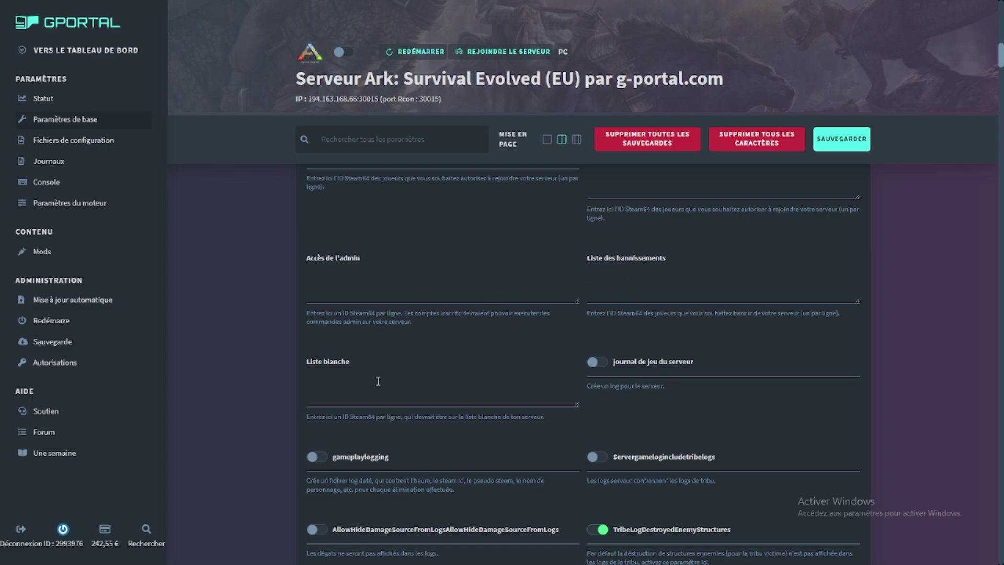
Step: Enable the forced respawn of wild dinos at every server restart (Forcer Dino à réapparaître)
scroll(378, 381, "down", 7)
left_click(596, 317)
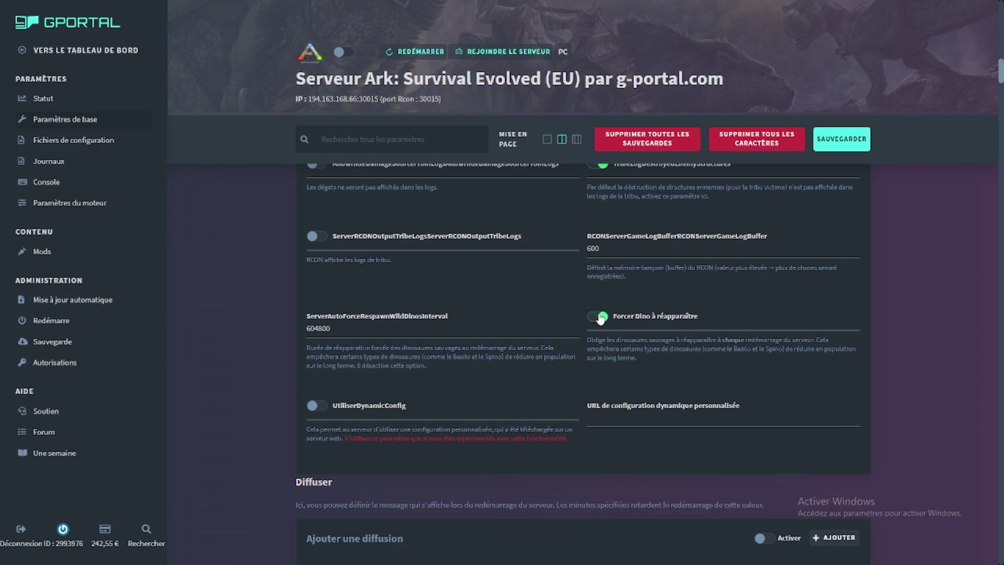
left_click_drag(617, 312, 726, 312)
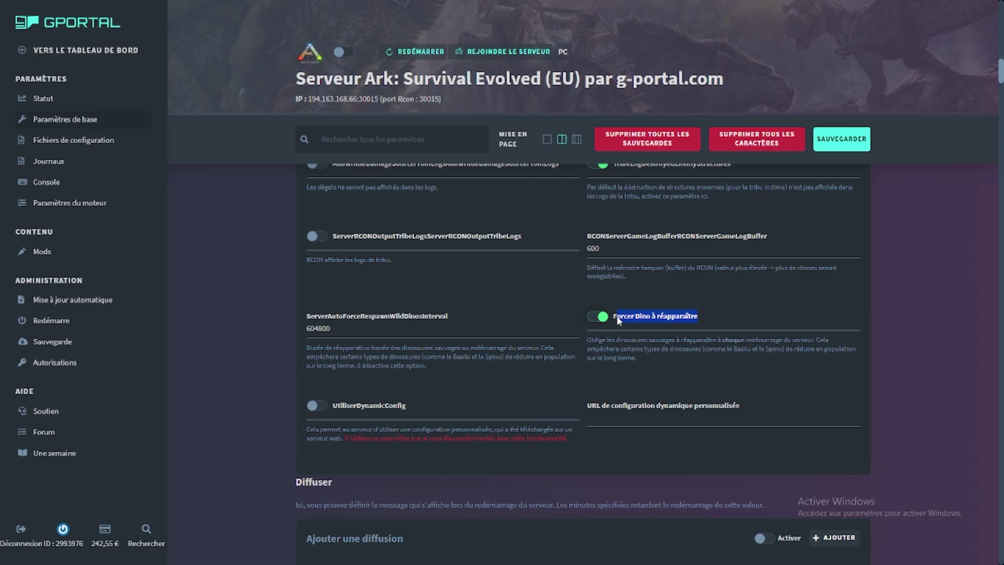
Step: Activate the server restart broadcast and choose 10 minutes as its time
scroll(616, 315, "down", 4)
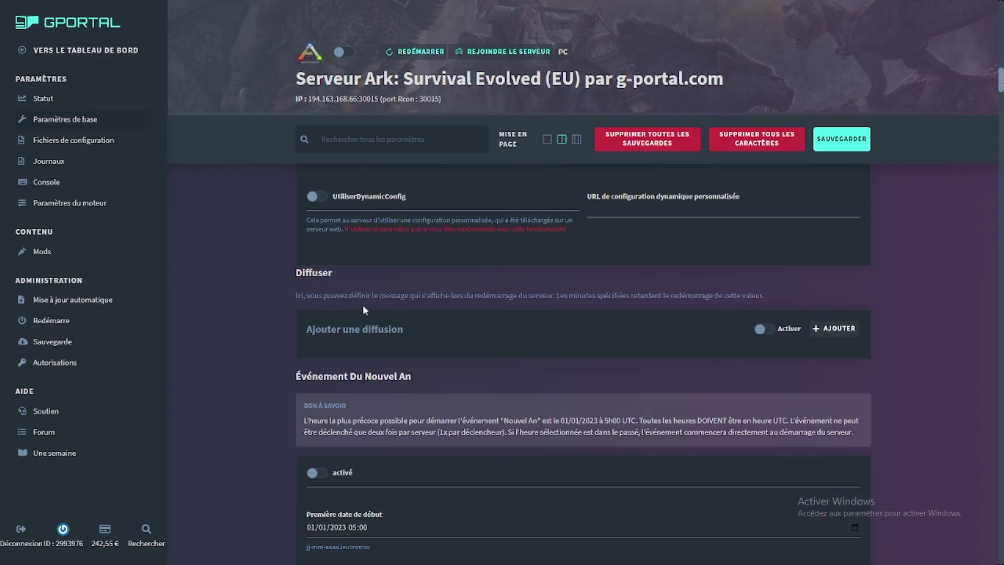
left_click(763, 329)
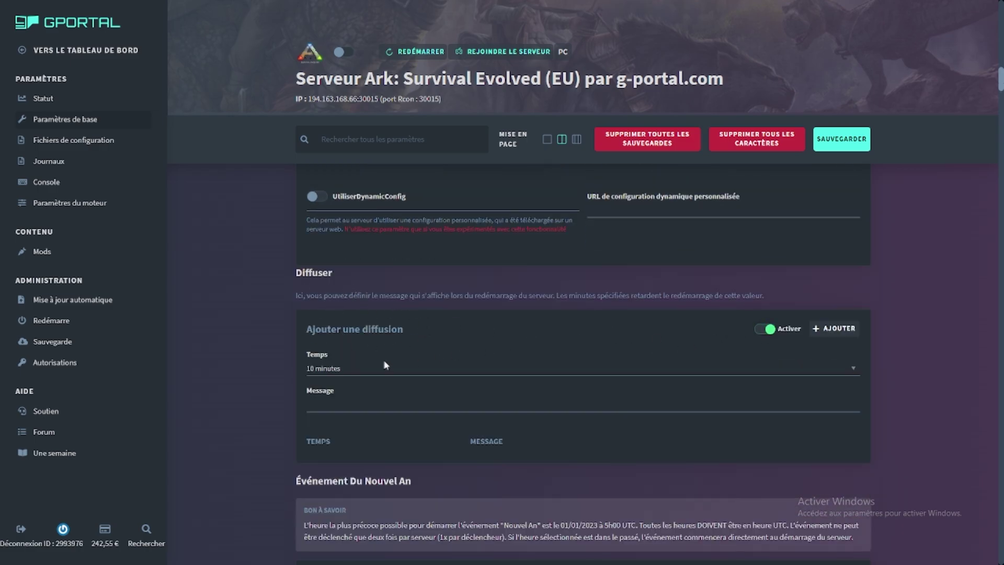
left_click(335, 368)
left_click(334, 381)
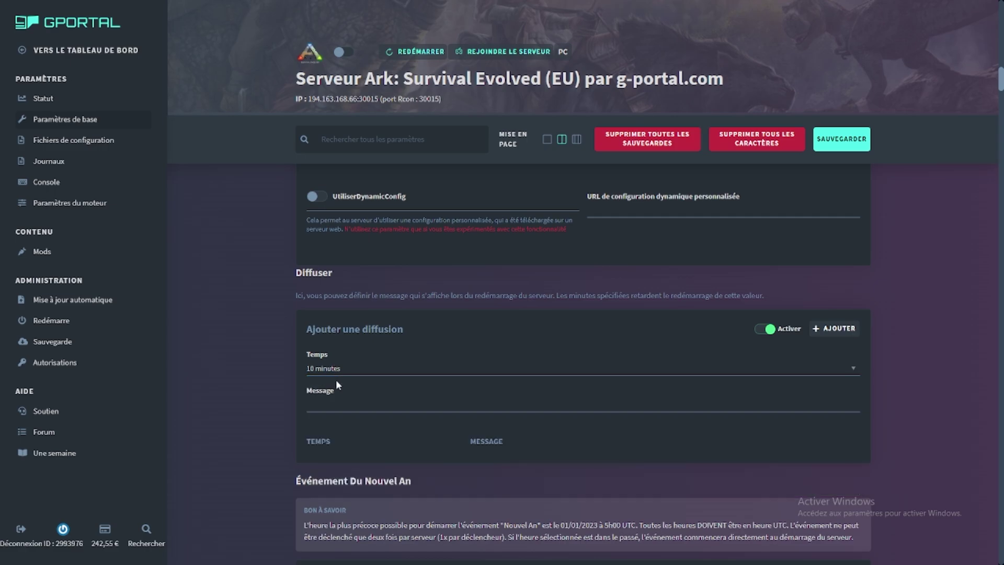